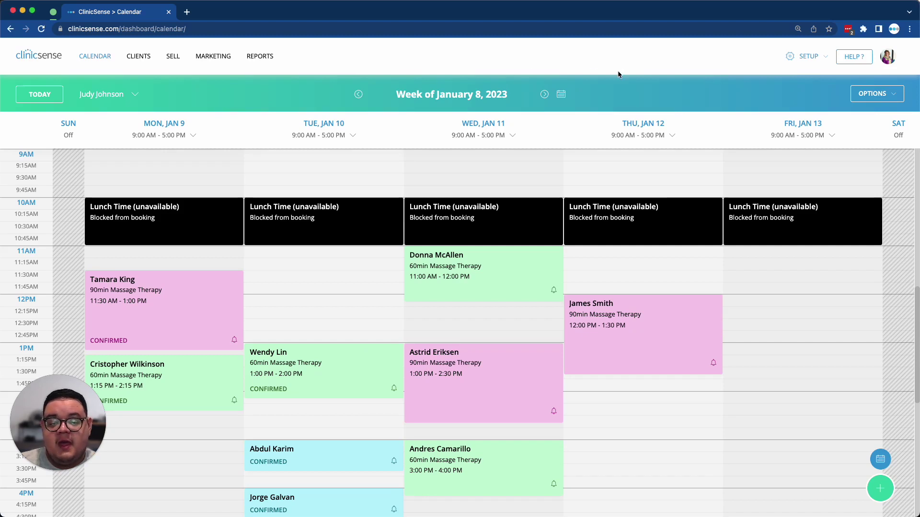
Step: Open the Treatment Note Builder from the SETUP menu
click(811, 63)
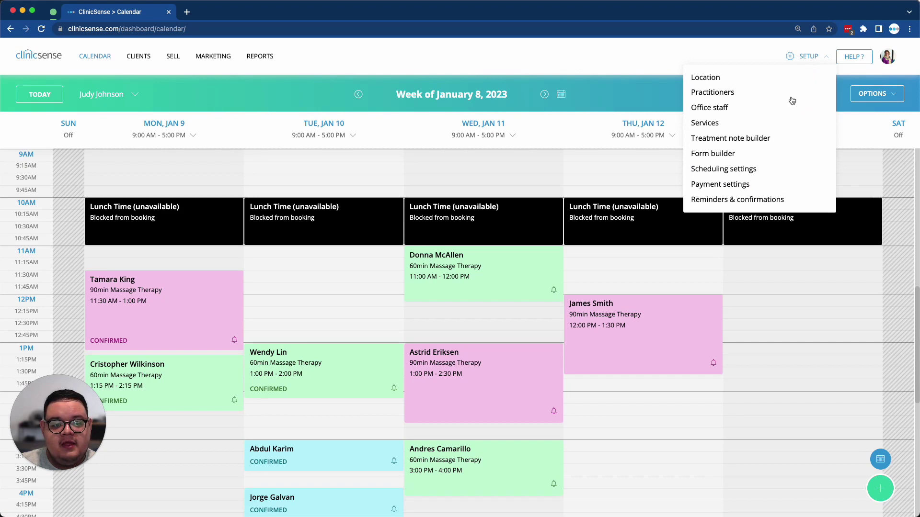
click(767, 139)
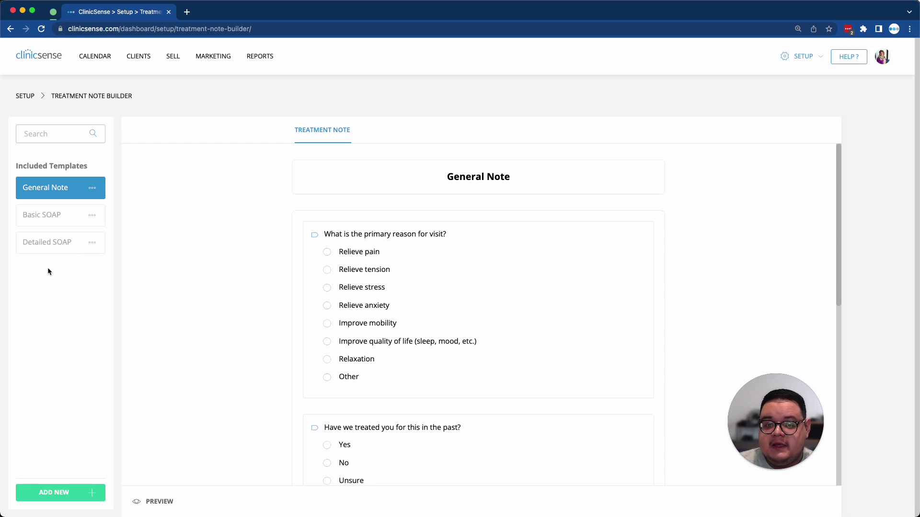
Step: Duplicate the General Note template
click(92, 188)
click(103, 207)
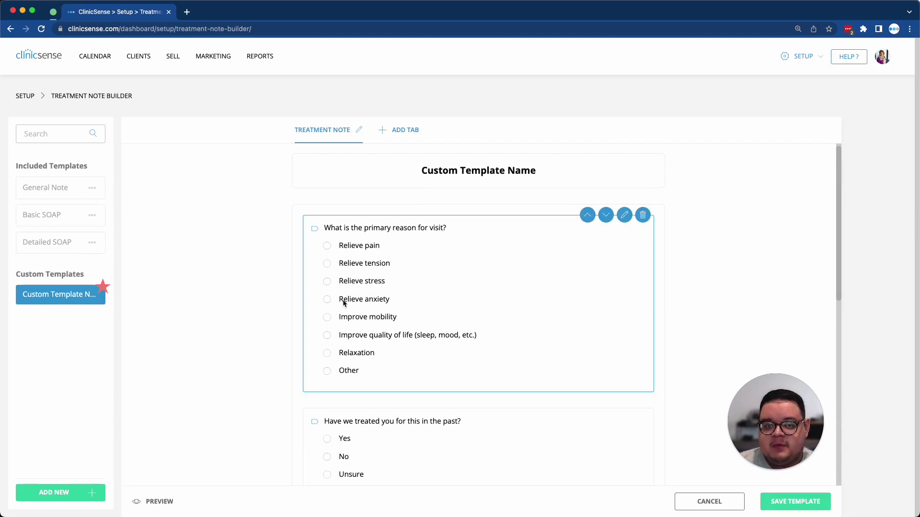
scroll(345, 301, down, 1)
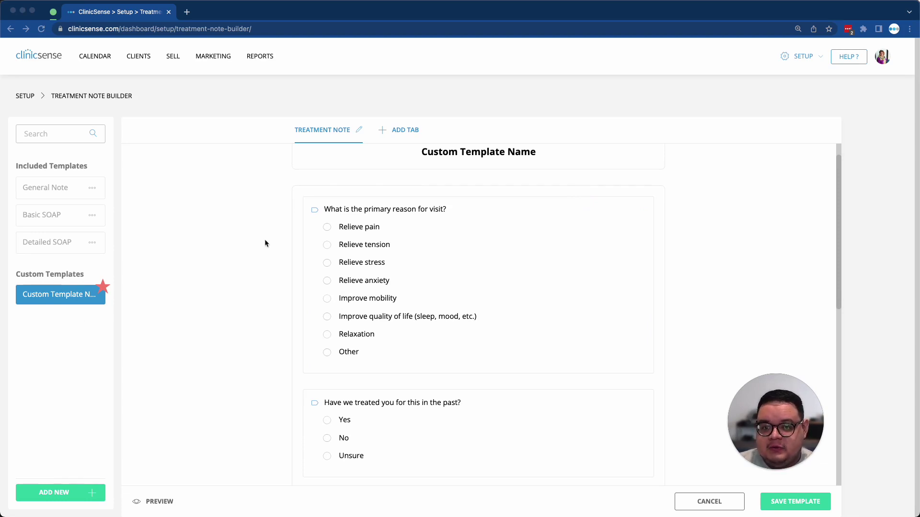
scroll(449, 200, up, 1)
Step: Retitle the copy 'General Note 2' and save the template
triple_click(489, 168)
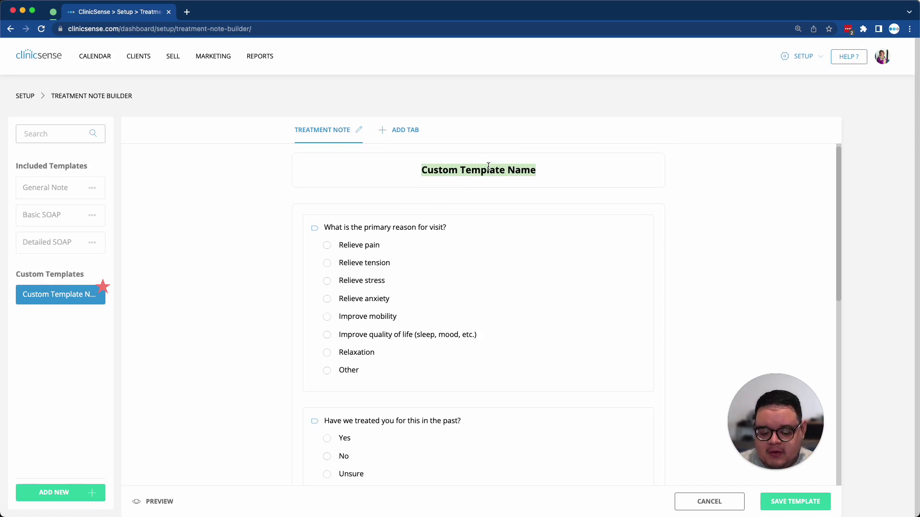
text(Gea)
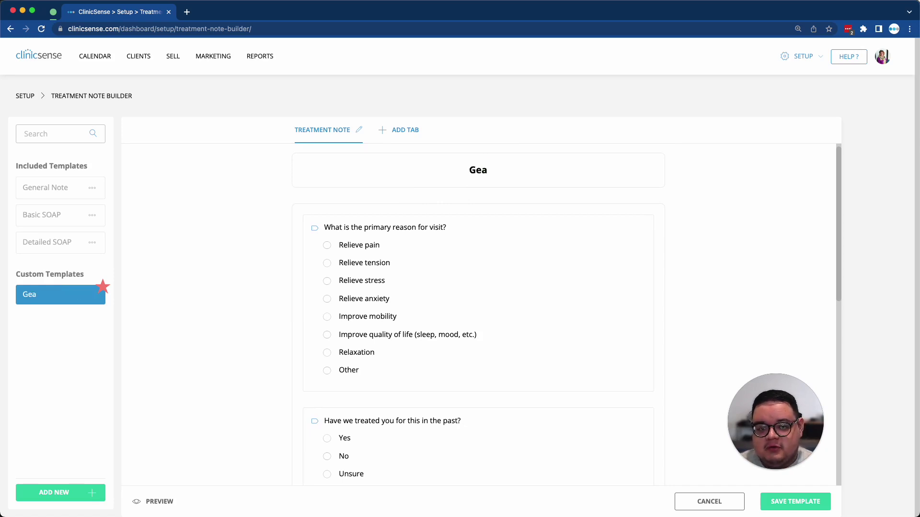
text(n)
key(BackSpace)
key(BackSpace)
text(neral N)
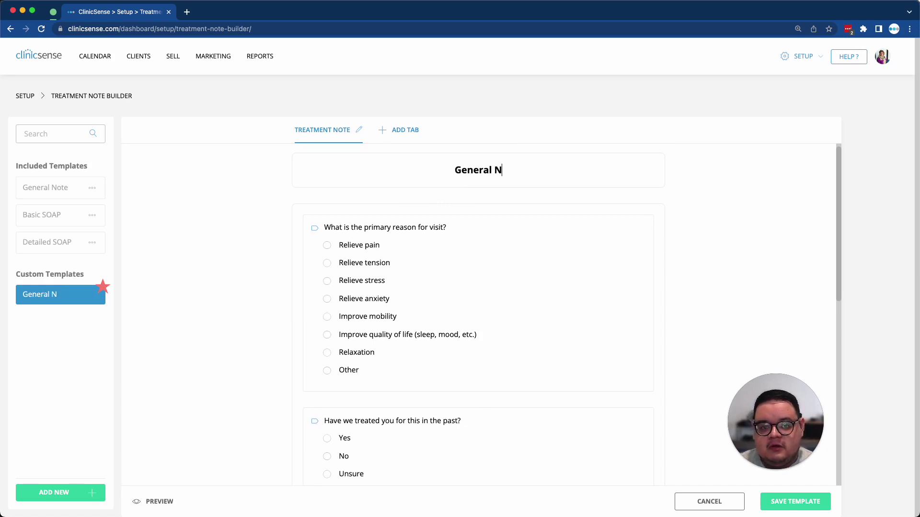
text(ote 2)
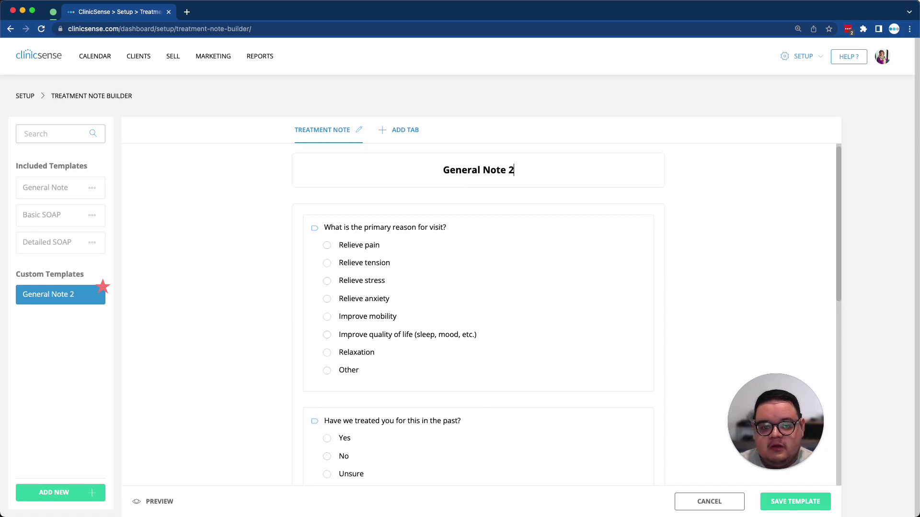
click(790, 503)
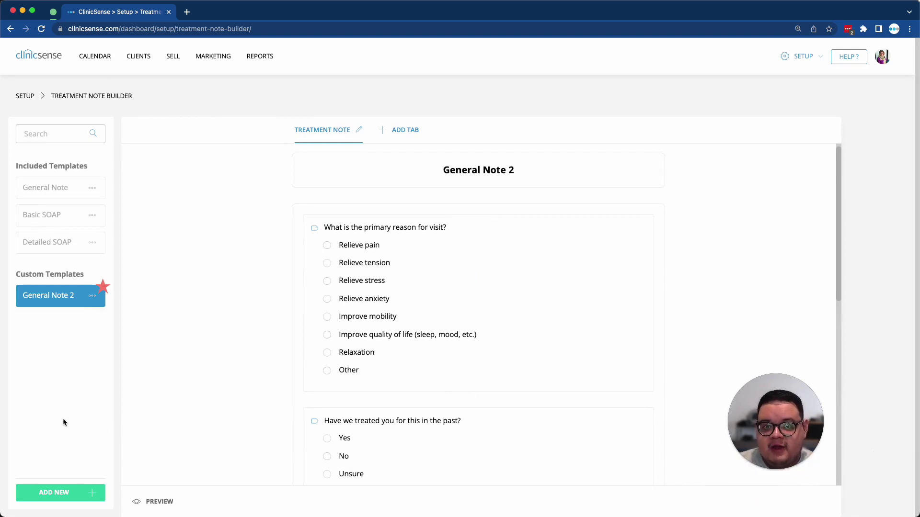
Step: Create a blank custom template titled 'New Template' and choose its first question's type
click(61, 498)
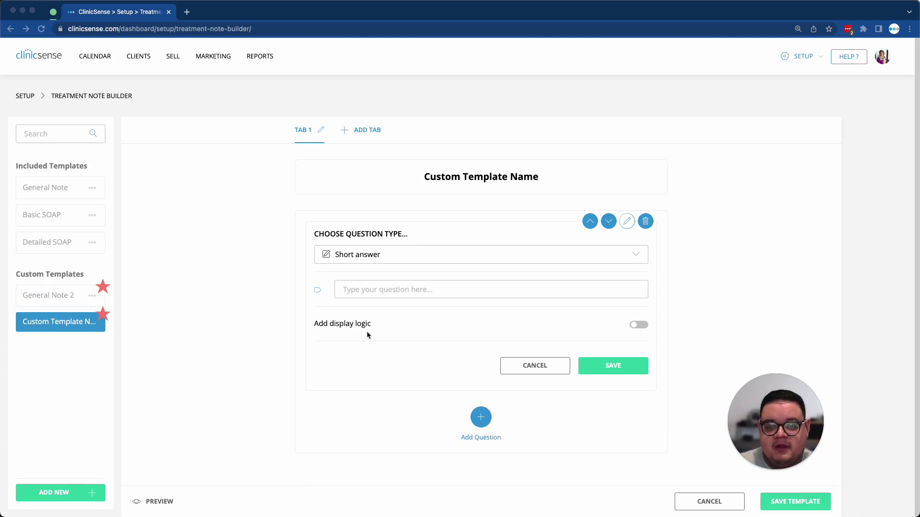
triple_click(492, 178)
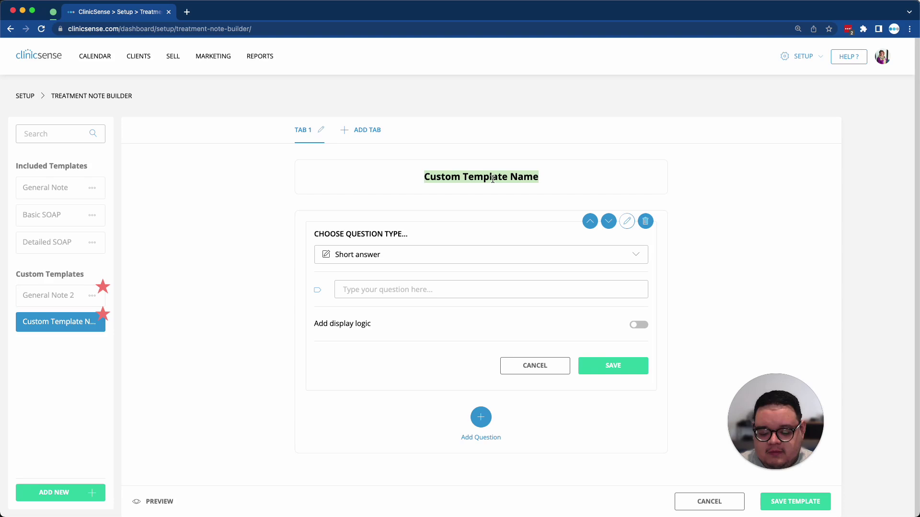
text(New Template)
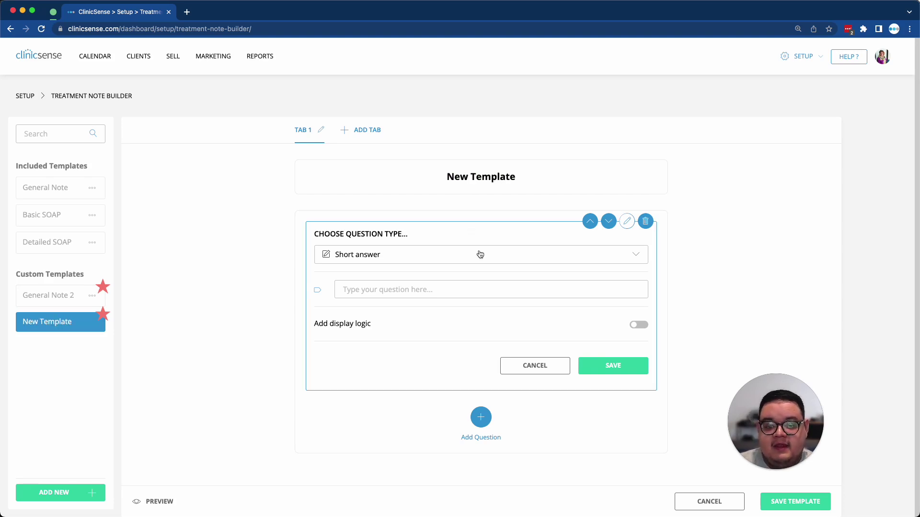
click(392, 258)
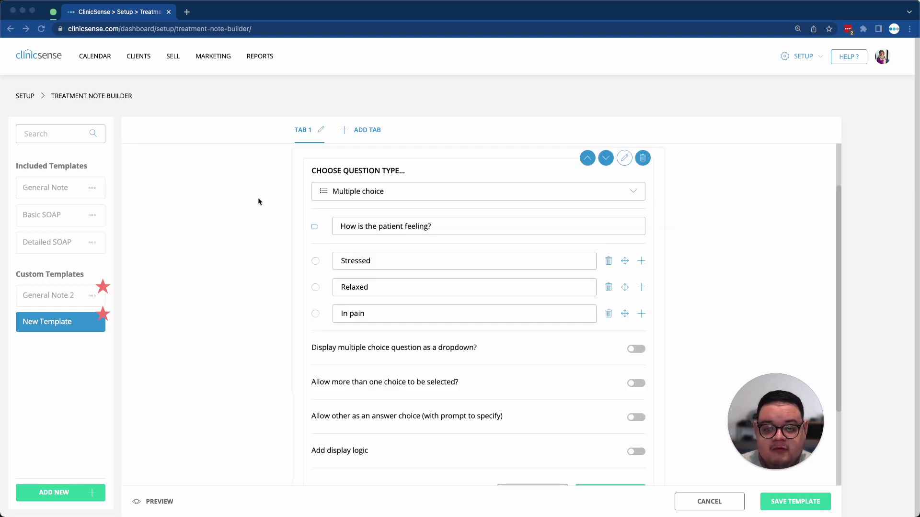
Step: Keep Multiple choice as the feeling question's type and scroll down the template
click(366, 194)
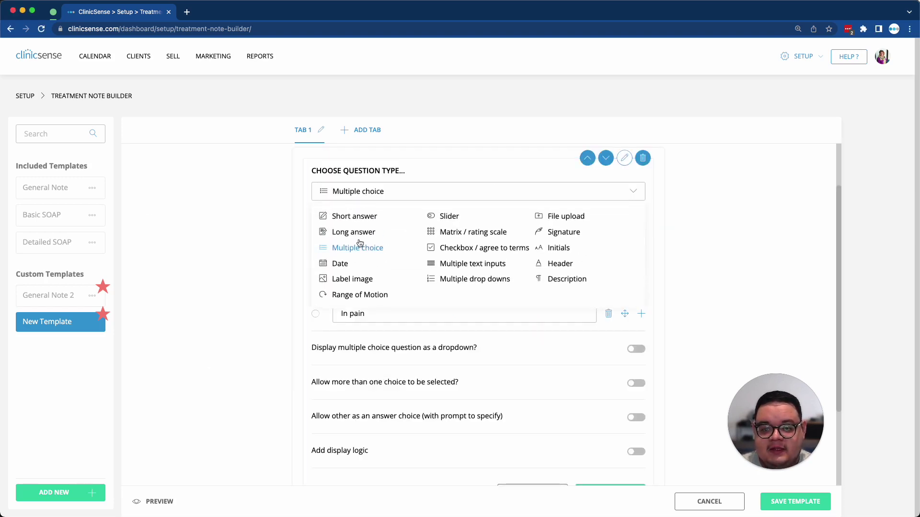
click(297, 244)
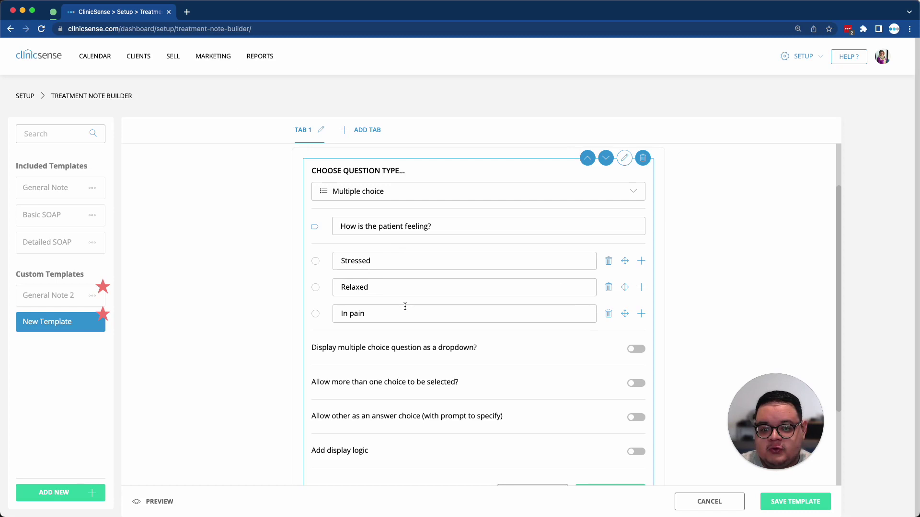
scroll(405, 307, down, 1)
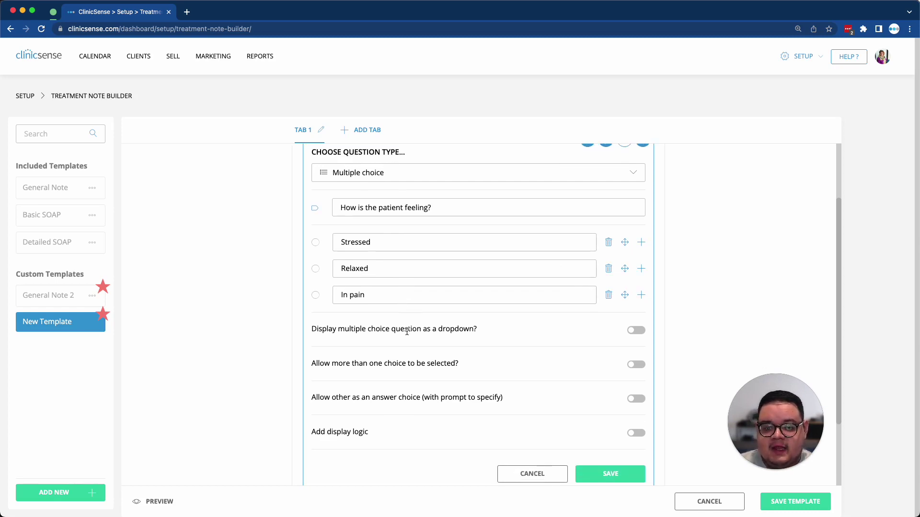
scroll(407, 331, down, 1)
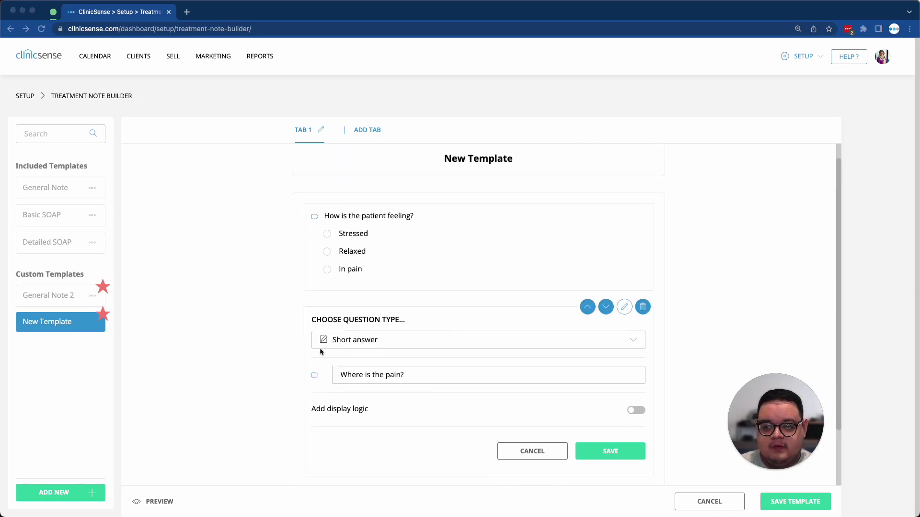
scroll(455, 382, down, 1)
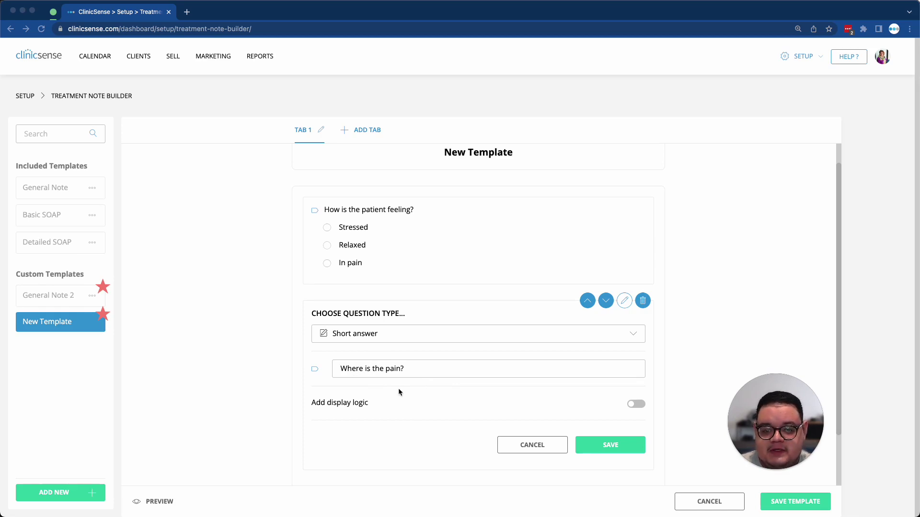
Step: Enable display logic on 'Where is the pain?' triggered by the 'In pain' feeling answer, and save
click(634, 404)
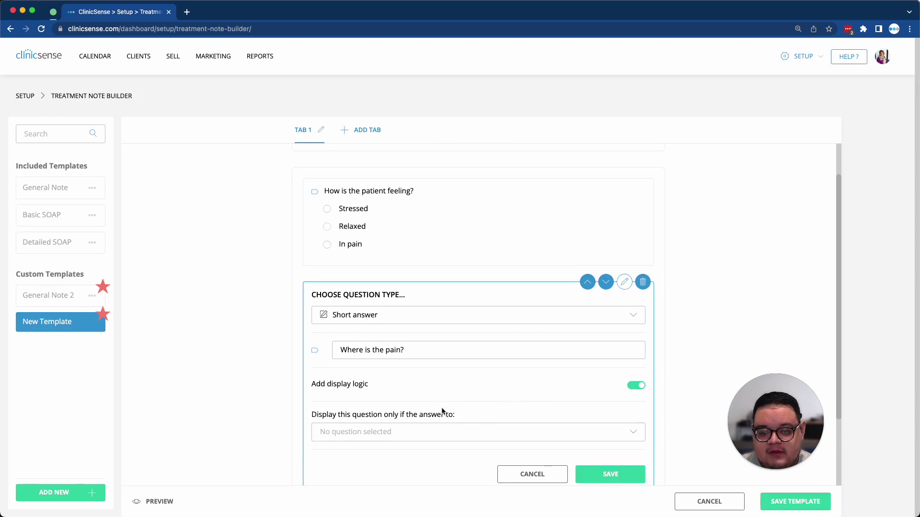
click(405, 431)
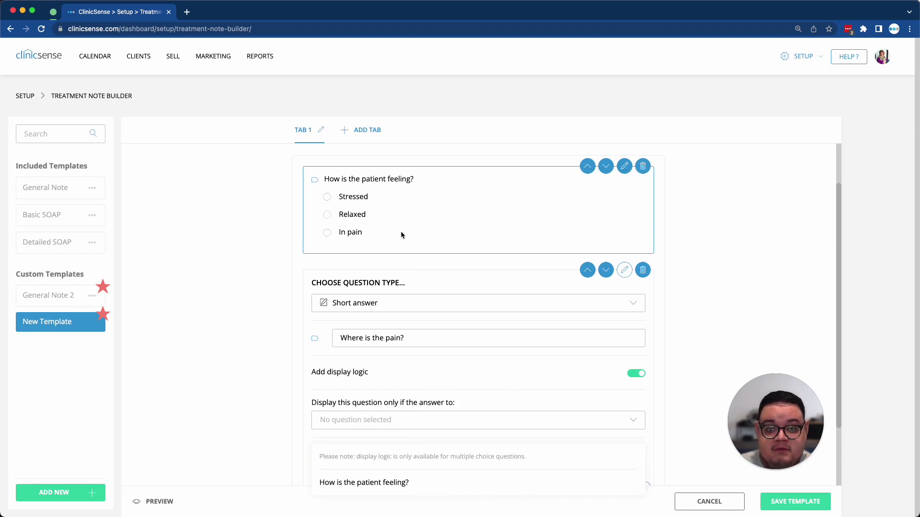
click(388, 482)
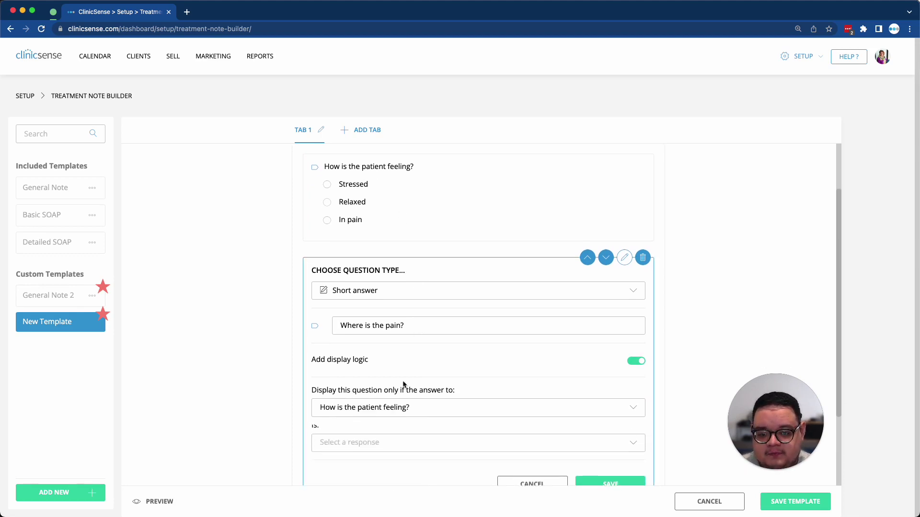
click(415, 445)
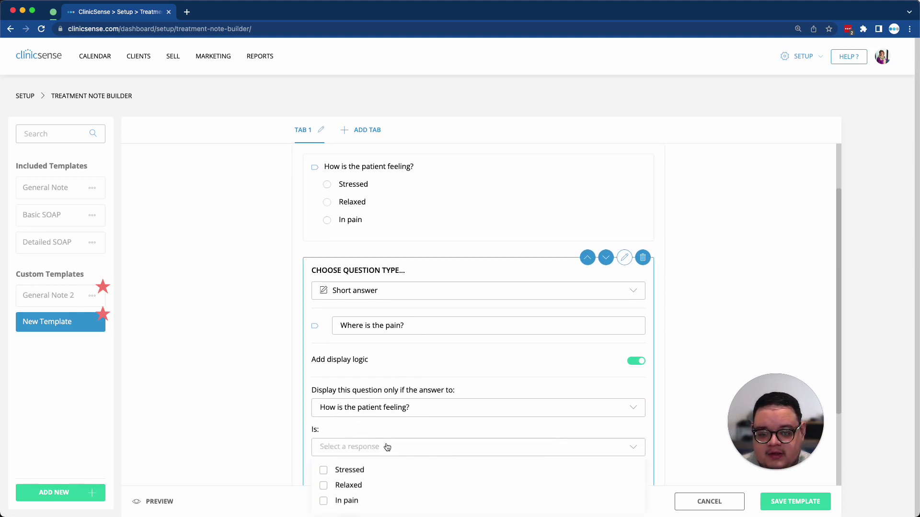
click(352, 502)
click(595, 407)
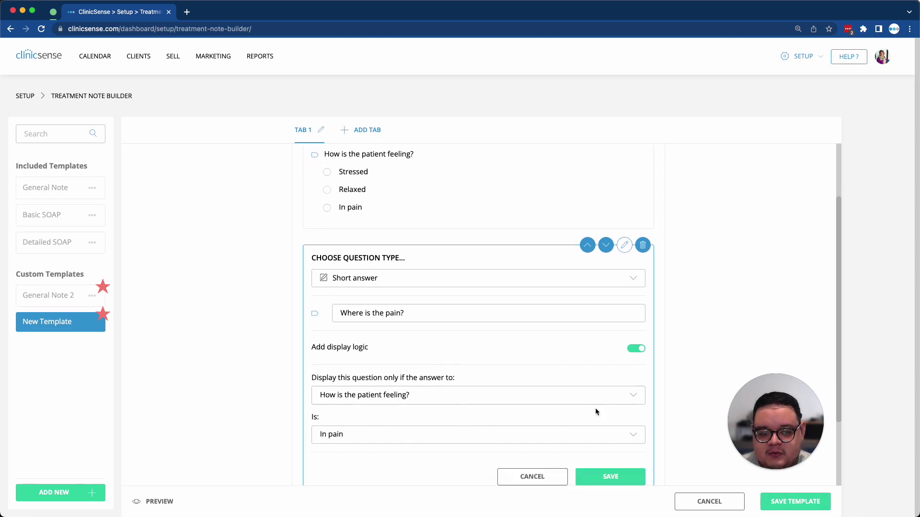
click(618, 479)
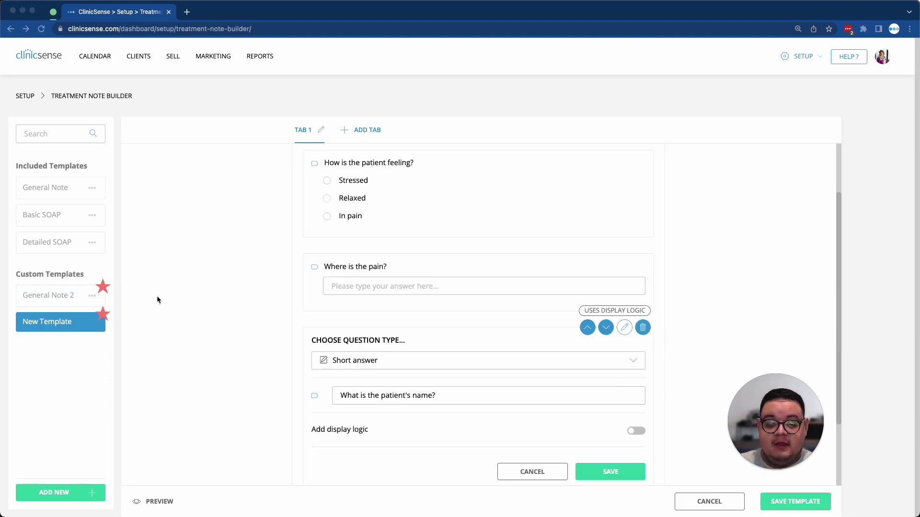
Step: Move 'What is the patient's name?' up two places to the top and save it
scroll(476, 397, down, 1)
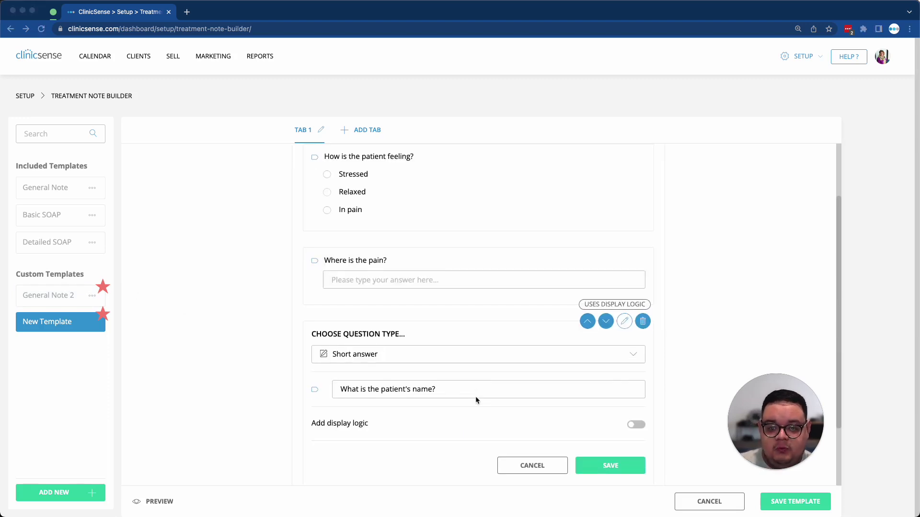
click(588, 326)
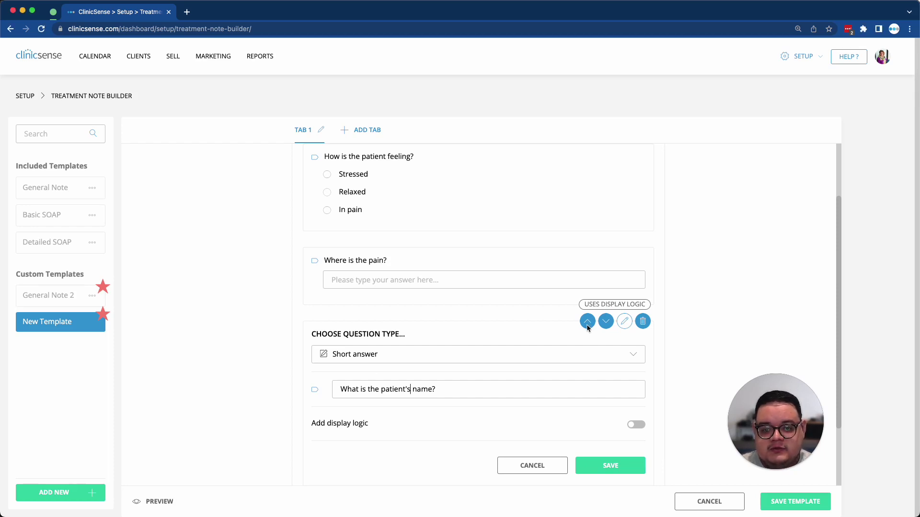
click(588, 326)
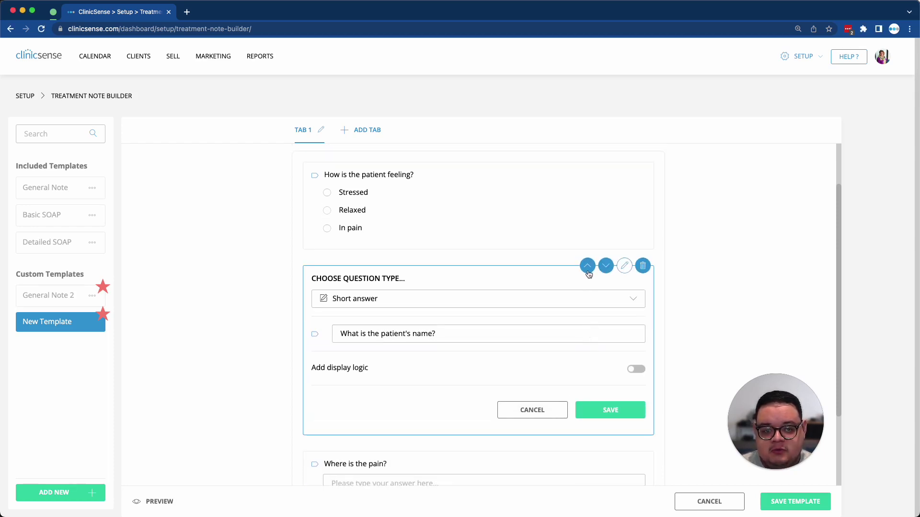
click(588, 268)
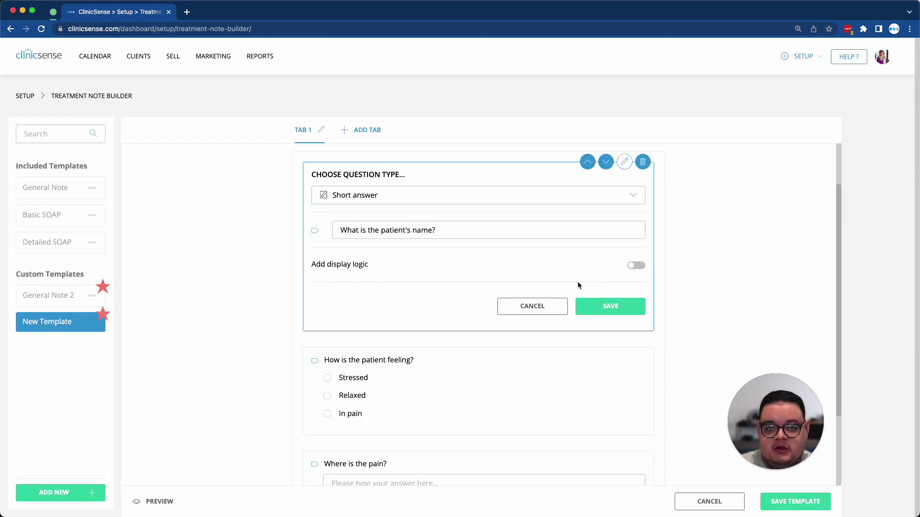
click(15, 262)
scroll(336, 313, down, 1)
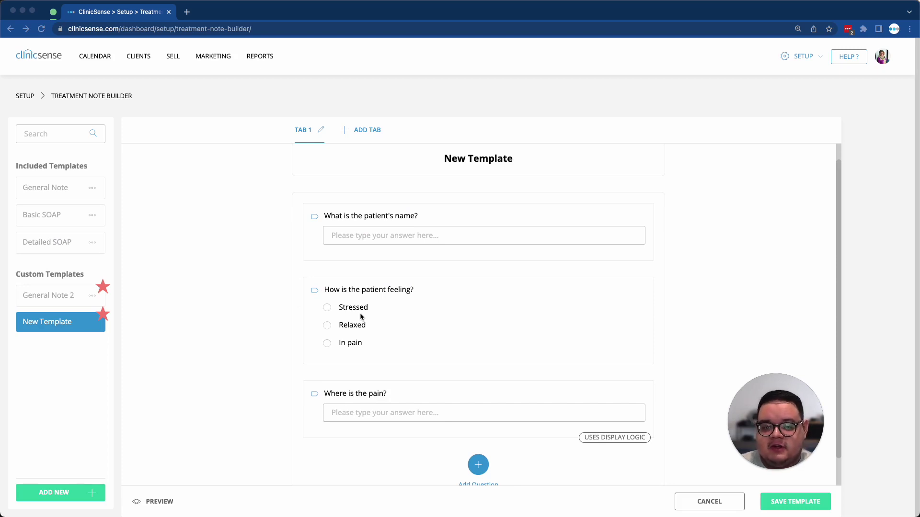
Step: Add a new tab labelled DETAILS
click(360, 130)
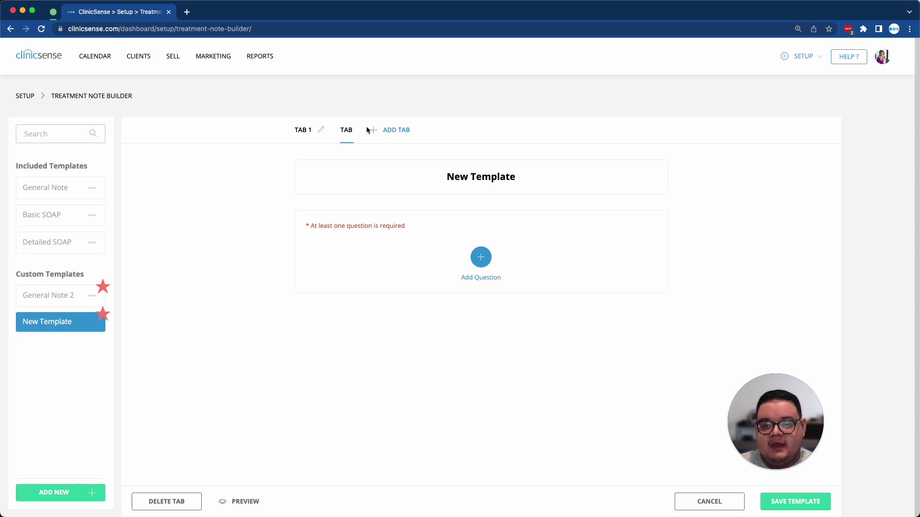
key(BackSpace)
key(BackSpace)
key(BackSpace)
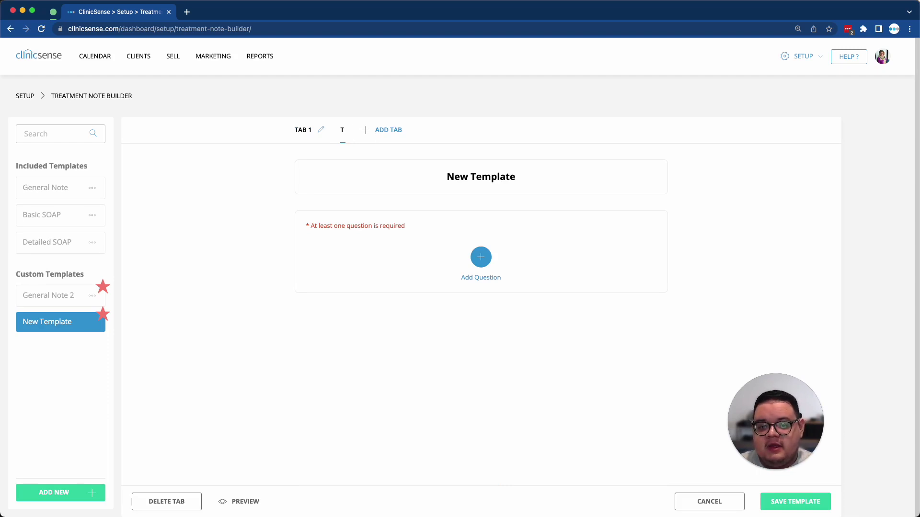
text(DETAILS)
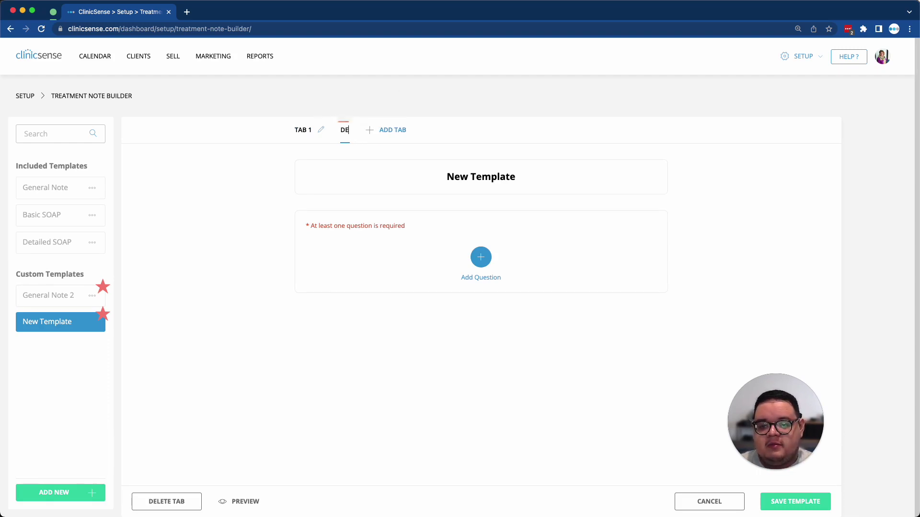
key(Return)
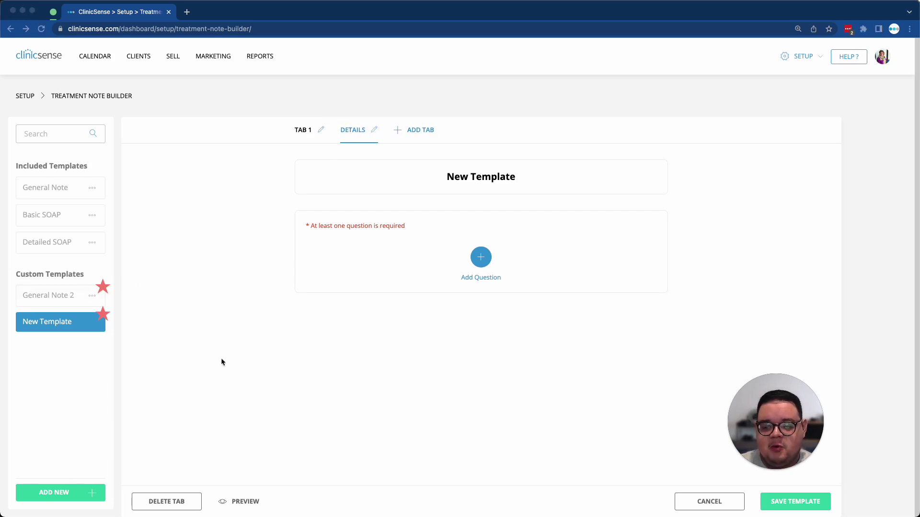
Step: Delete the DETAILS tab and confirm the deletion
click(173, 502)
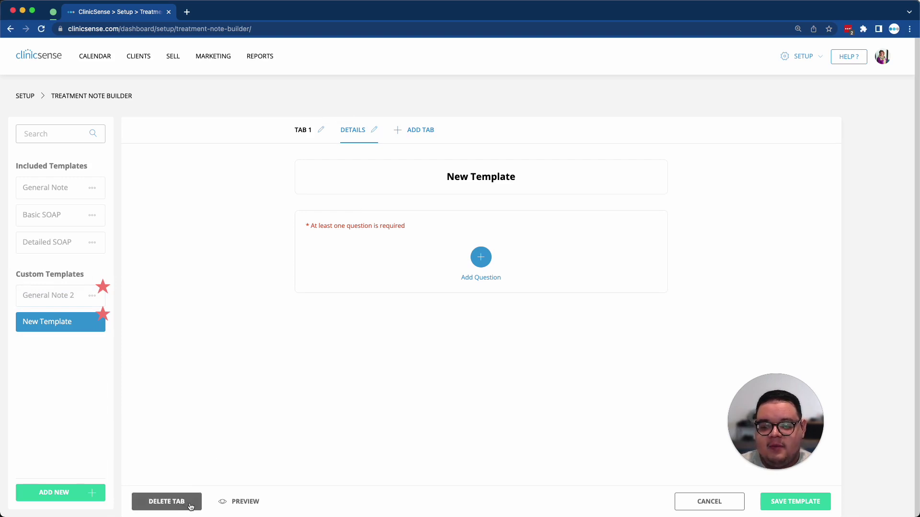
click(191, 506)
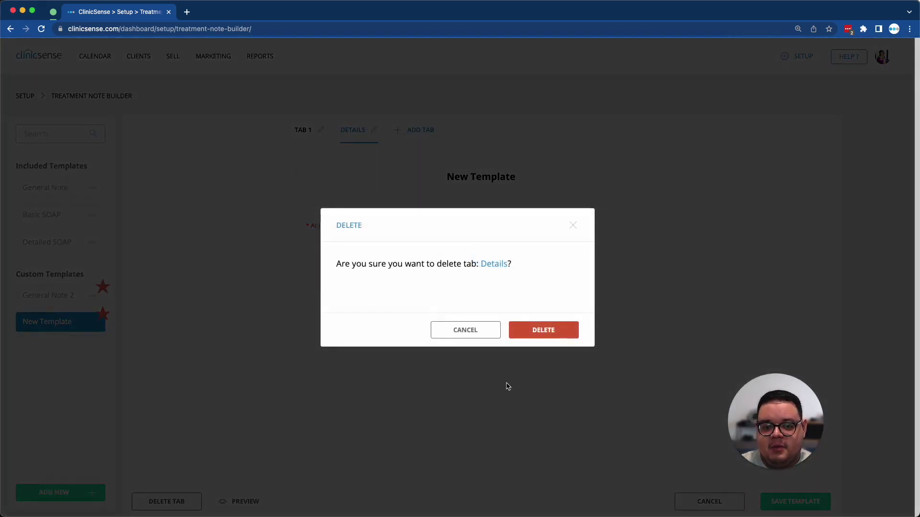
click(542, 336)
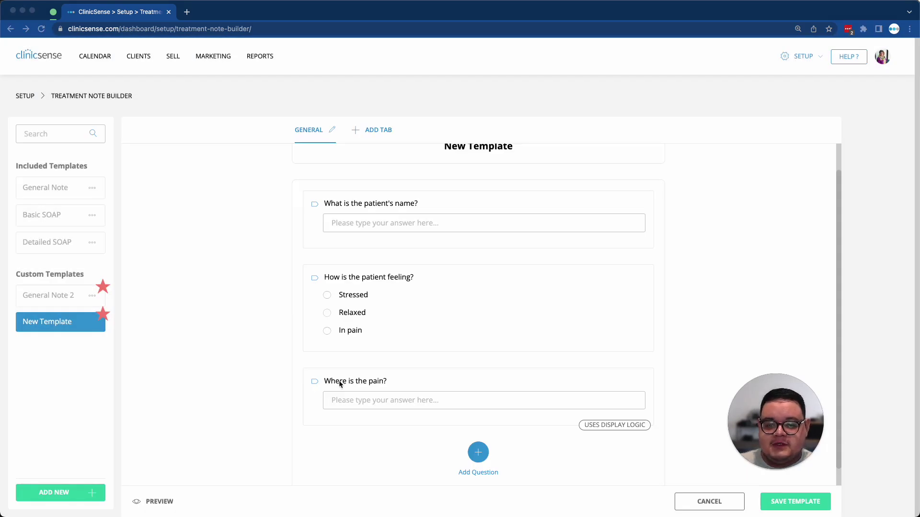
scroll(340, 388, up, 1)
scroll(341, 382, down, 1)
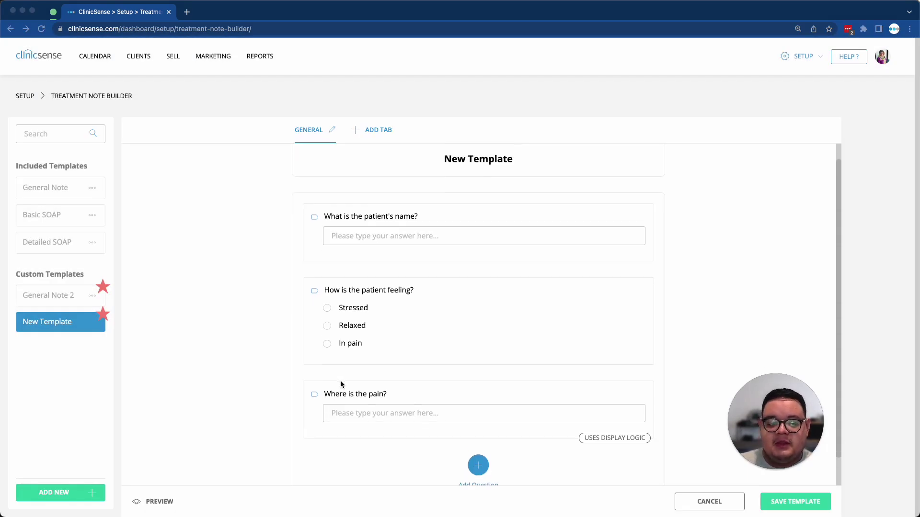